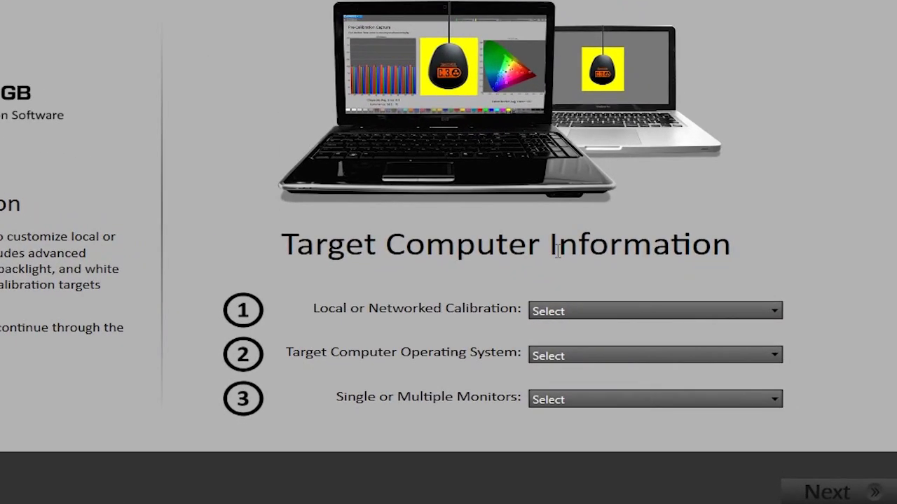
# Step: Set the target to This computer, operating system Mac, and a Single monitor
pyautogui.click(560, 312)
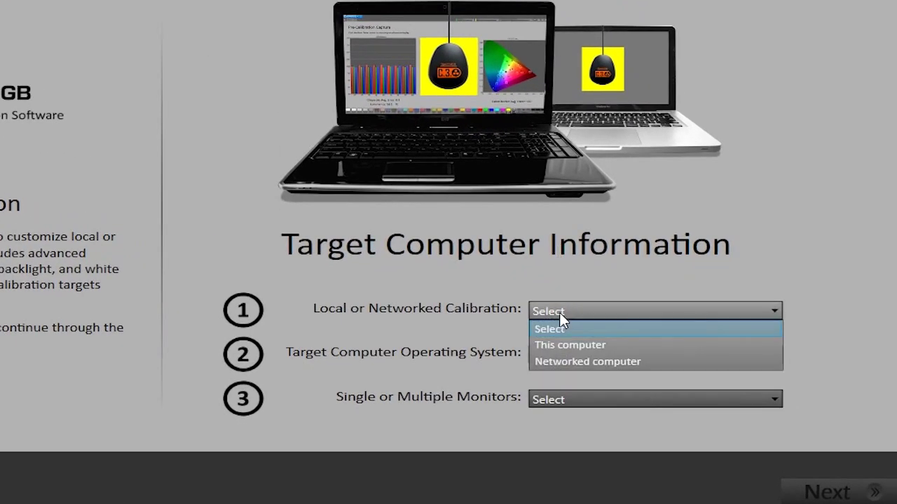
pyautogui.click(566, 352)
pyautogui.click(566, 353)
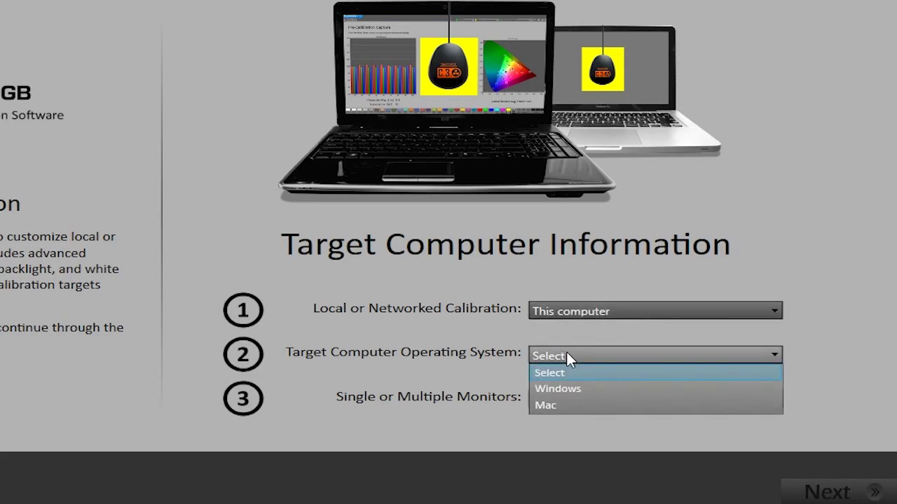
pyautogui.click(567, 402)
pyautogui.click(605, 404)
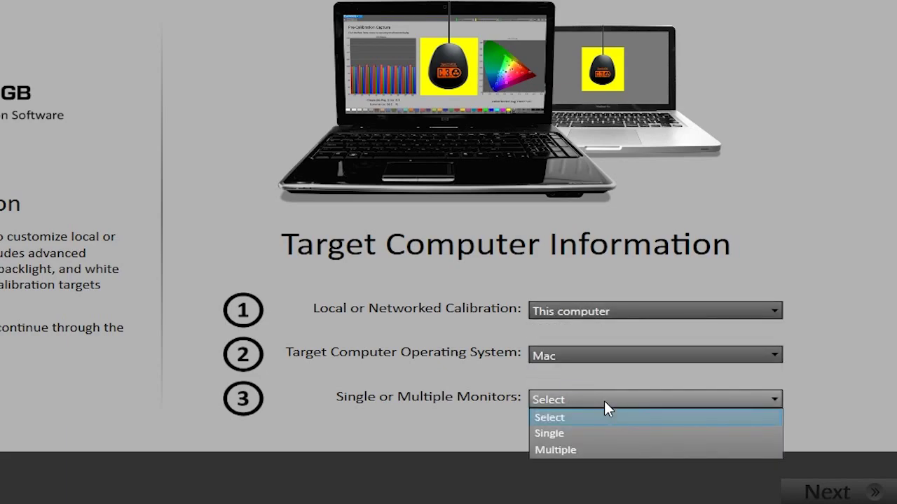
pyautogui.click(599, 432)
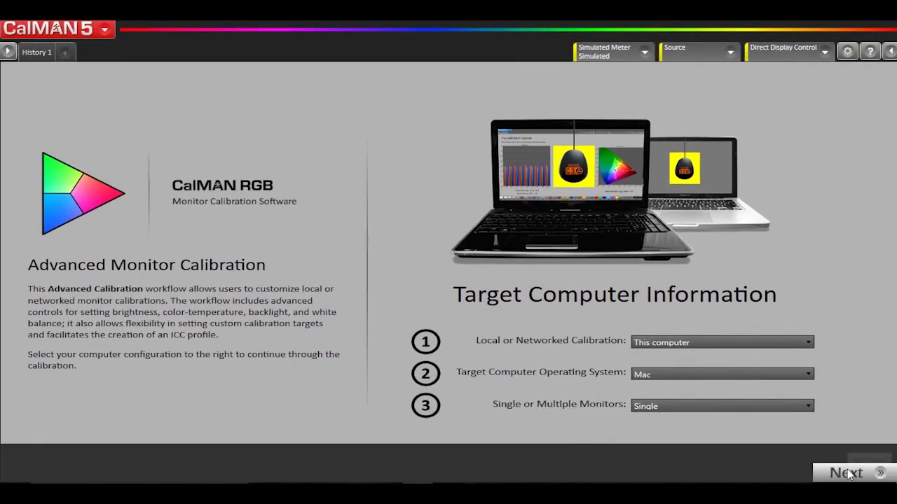
# Step: Find the laptop's CalMAN Client 3 Pattern Generator and connect it as the pattern source
pyautogui.click(837, 485)
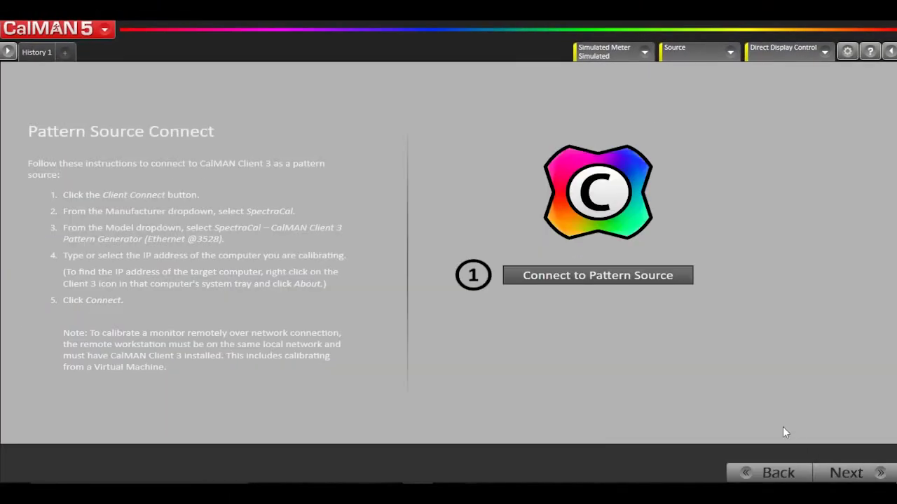
pyautogui.click(622, 274)
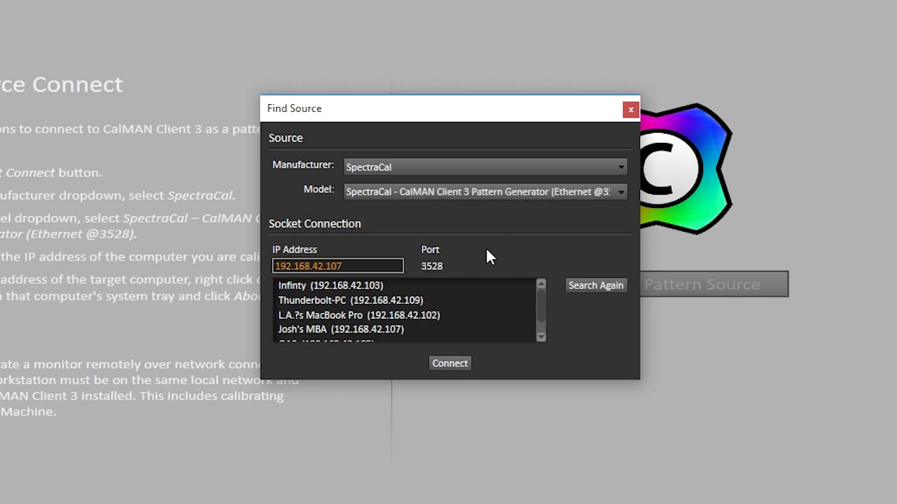
pyautogui.click(383, 325)
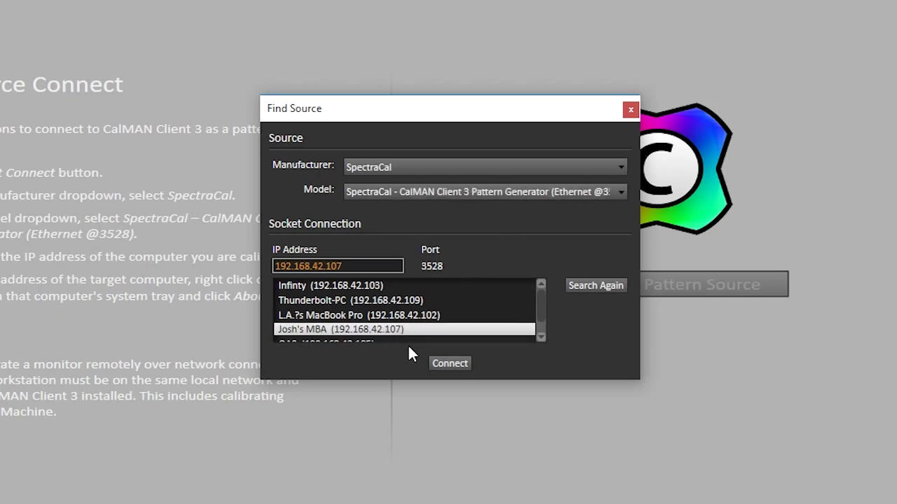
pyautogui.click(456, 363)
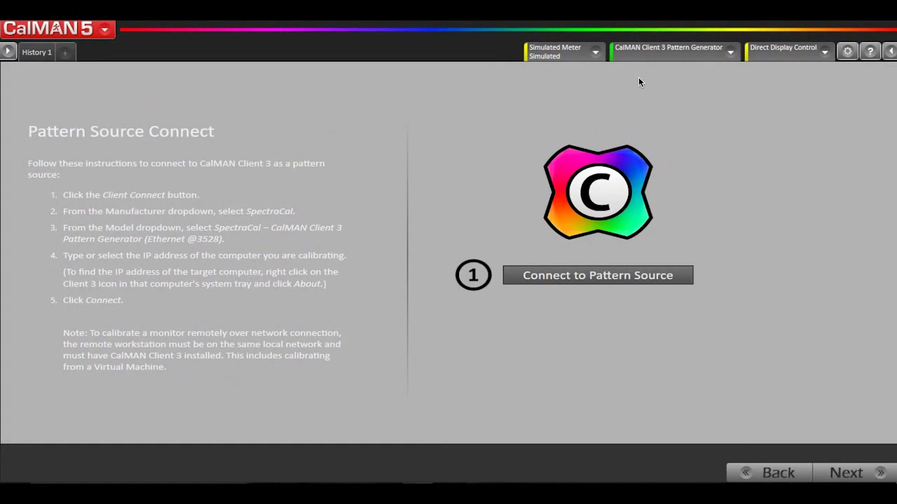
pyautogui.click(838, 475)
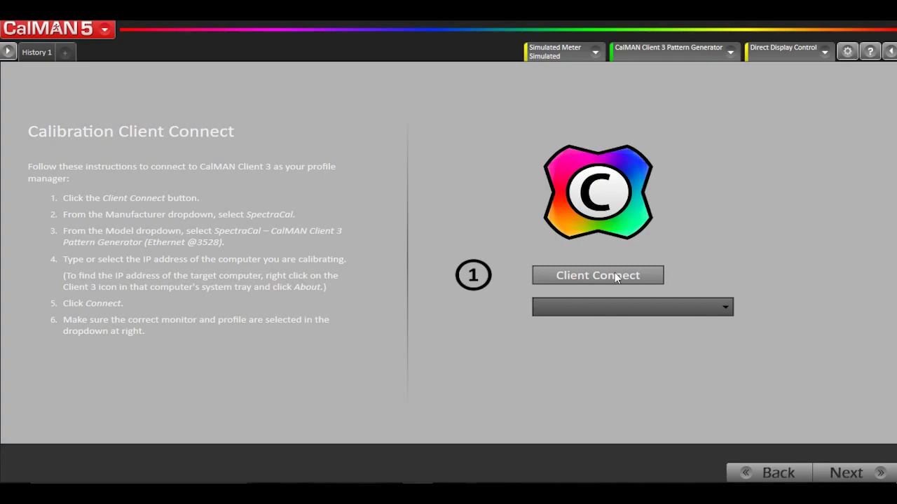
# Step: Connect the laptop's CalMAN Client 3 Display Profiler using the Color LCD(01) - Profile-1 profile
pyautogui.click(615, 276)
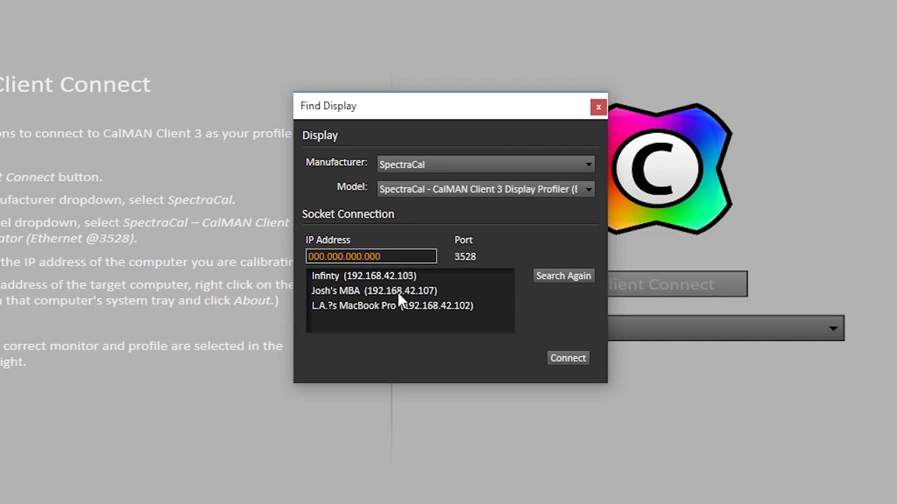
pyautogui.click(398, 292)
pyautogui.click(566, 359)
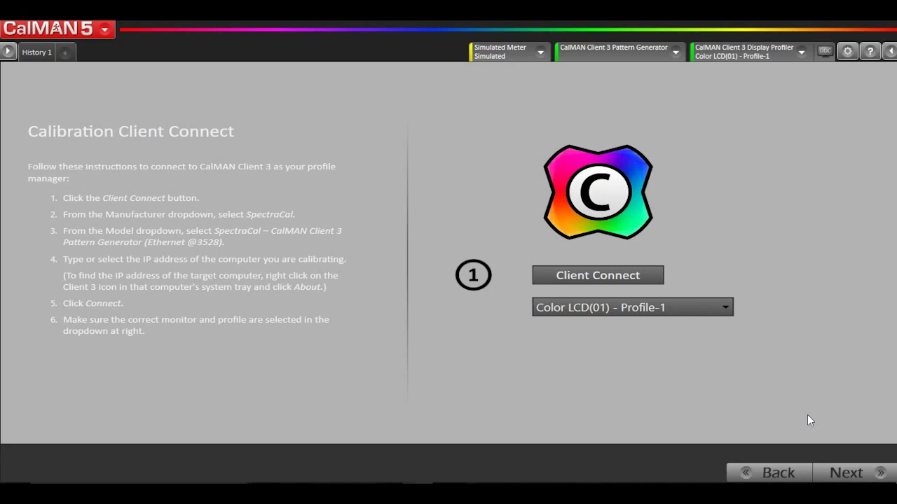
pyautogui.click(839, 475)
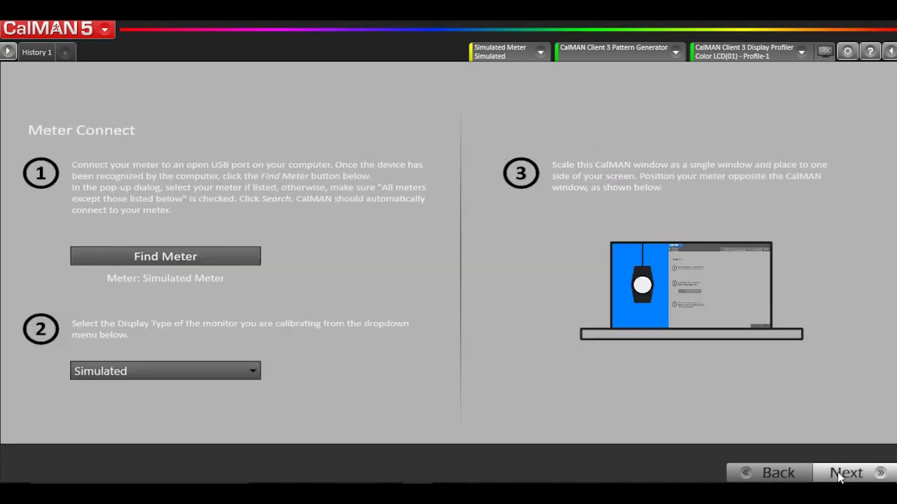
# Step: Search all meters to connect the SpectraCal C6 with display type LCD (LED White)
pyautogui.click(221, 258)
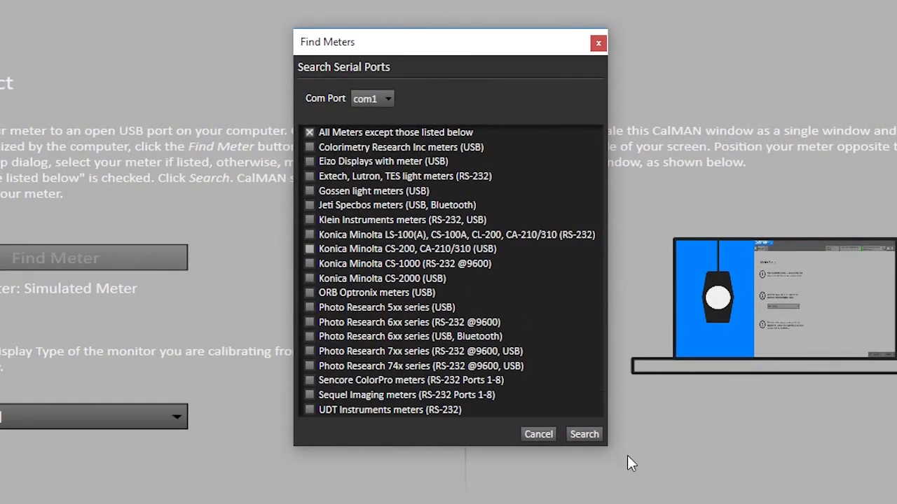
pyautogui.click(585, 434)
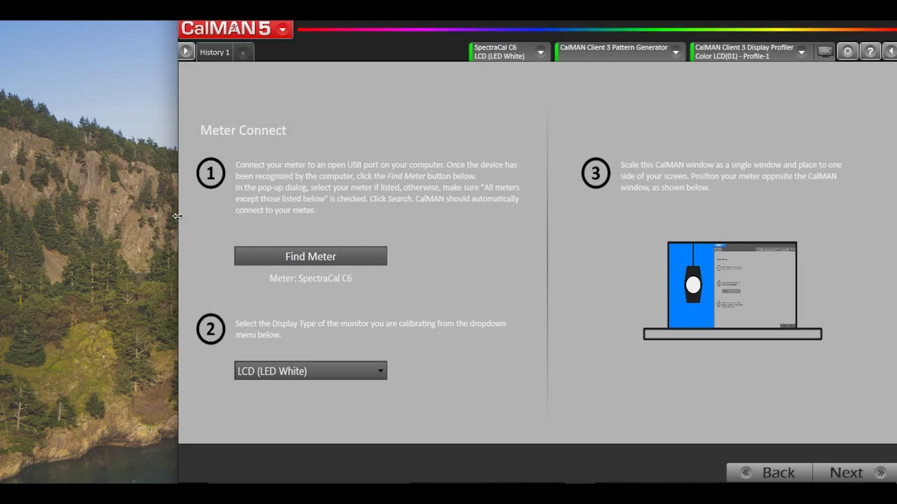
# Step: Narrow the window slightly and advance to Session Options with D65 white point and sRGB gamma
pyautogui.moveTo(177, 216); pyautogui.dragTo(188, 216)
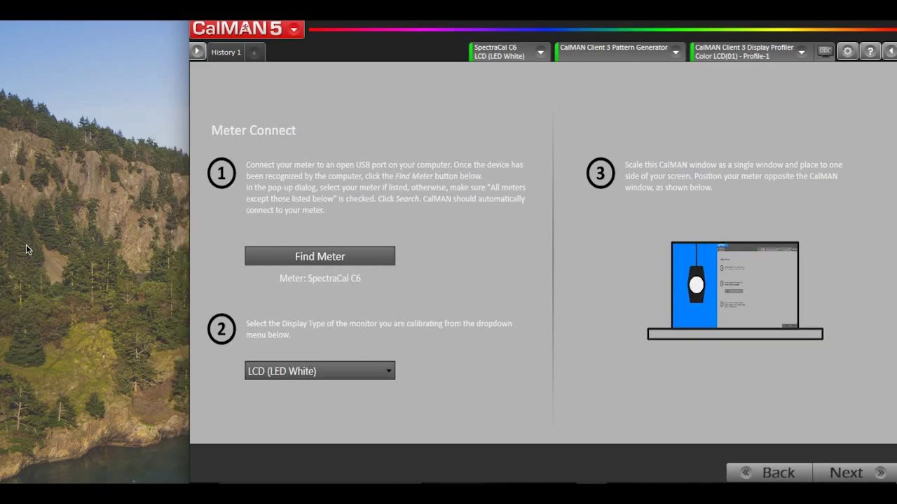
pyautogui.click(880, 473)
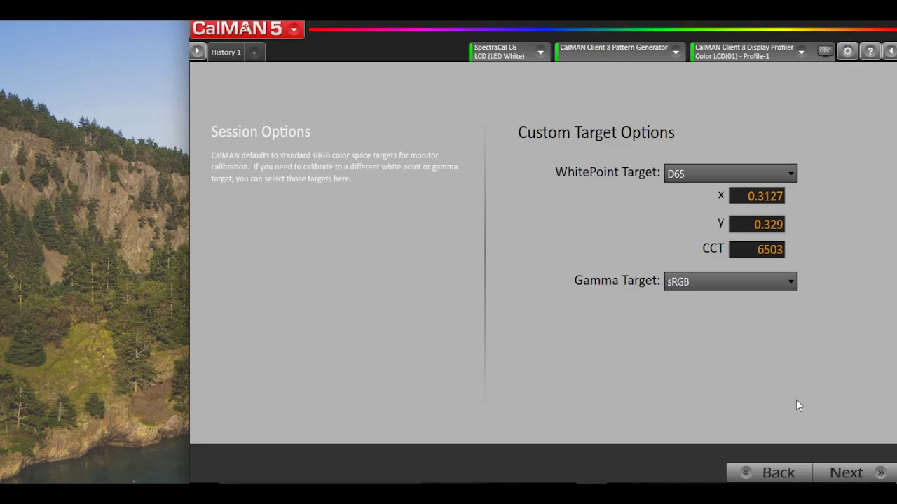
# Step: Read the pre-calibration series: greyscale error 12.26, 98.2 fL, ColorChecker error 10.38
pyautogui.click(846, 474)
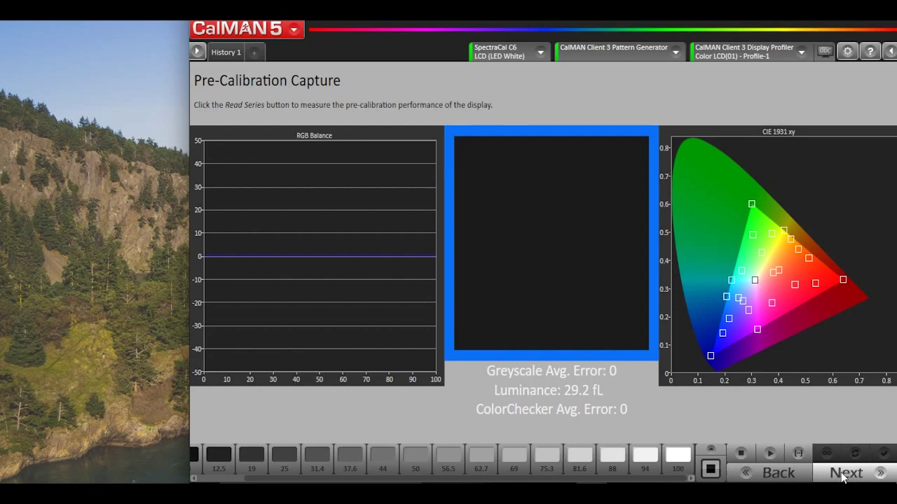
pyautogui.click(797, 453)
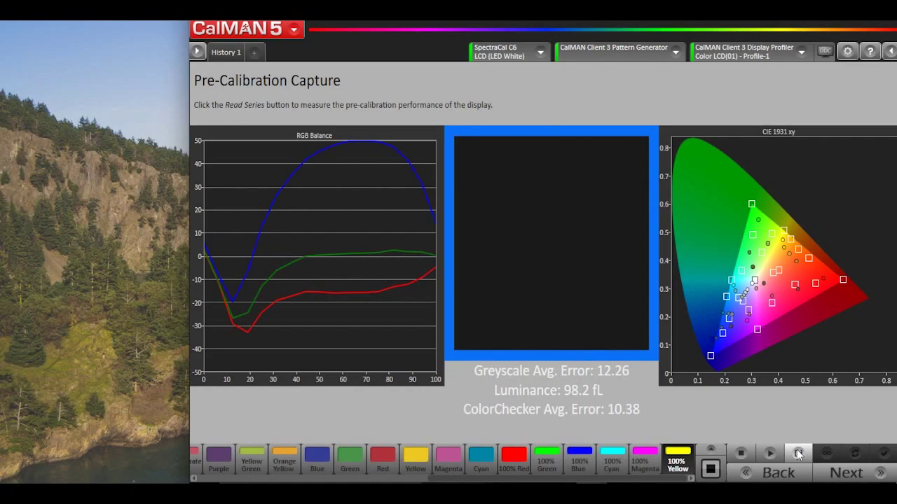
# Step: Read the near-white dynamic range series, then advance to Monitor Optimization
pyautogui.click(839, 475)
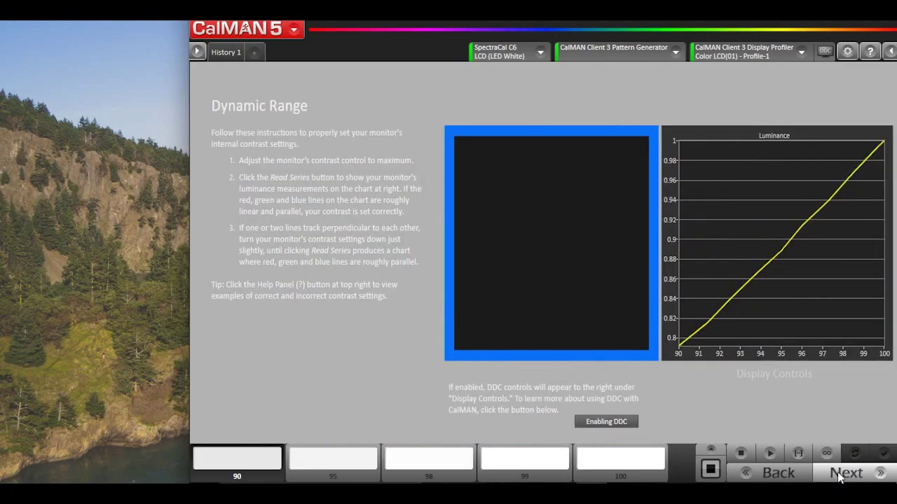
pyautogui.click(797, 454)
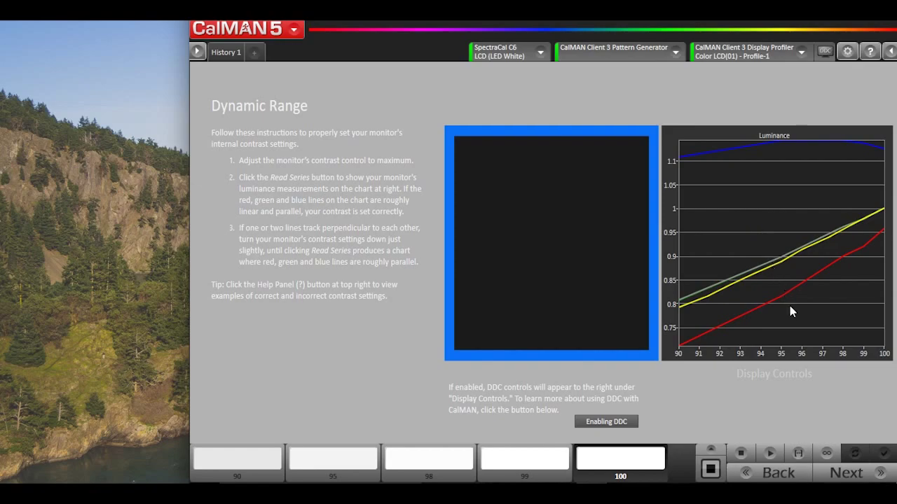
pyautogui.click(846, 473)
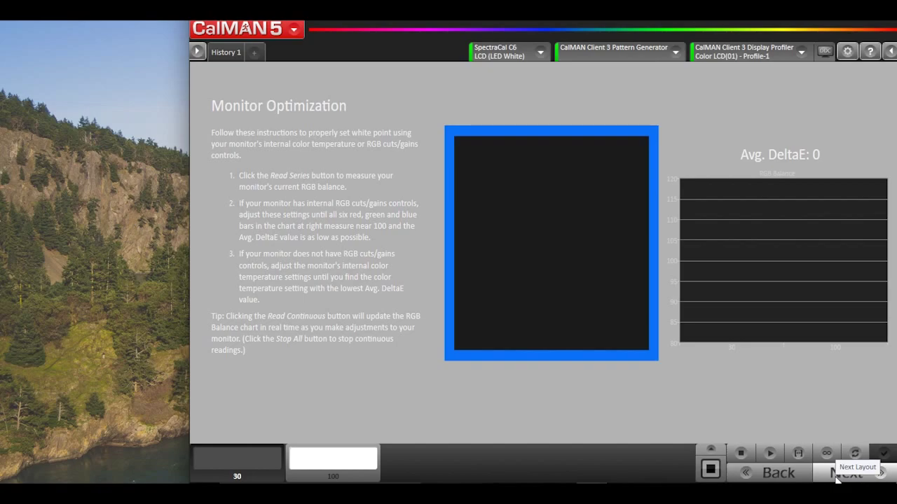
# Step: Leave the RGB Balance unmeasured and proceed to Luminance Adjust
pyautogui.click(837, 475)
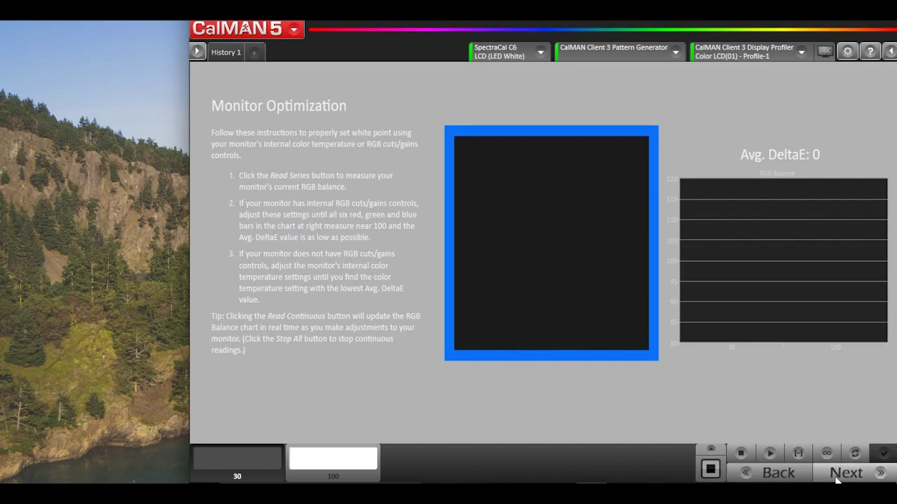
# Step: Read the current 98 fL luminance, then read the white pattern continuously while lowering it
pyautogui.click(799, 453)
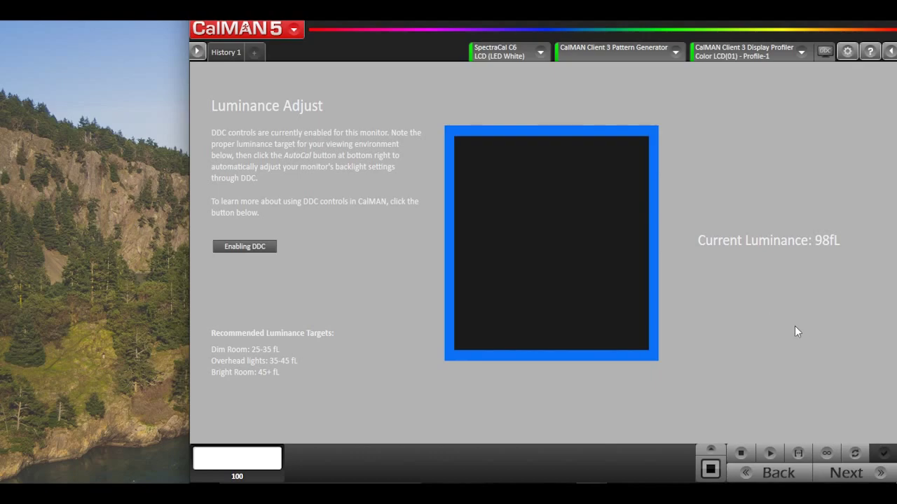
pyautogui.click(826, 454)
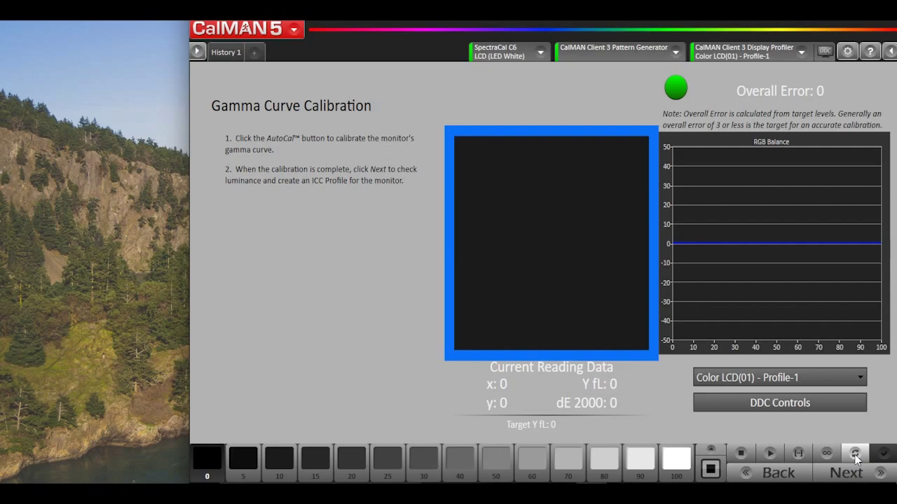
# Step: Run the grayscale AutoCal to an overall error of 0.6, then advance to Luminance Check
pyautogui.click(854, 454)
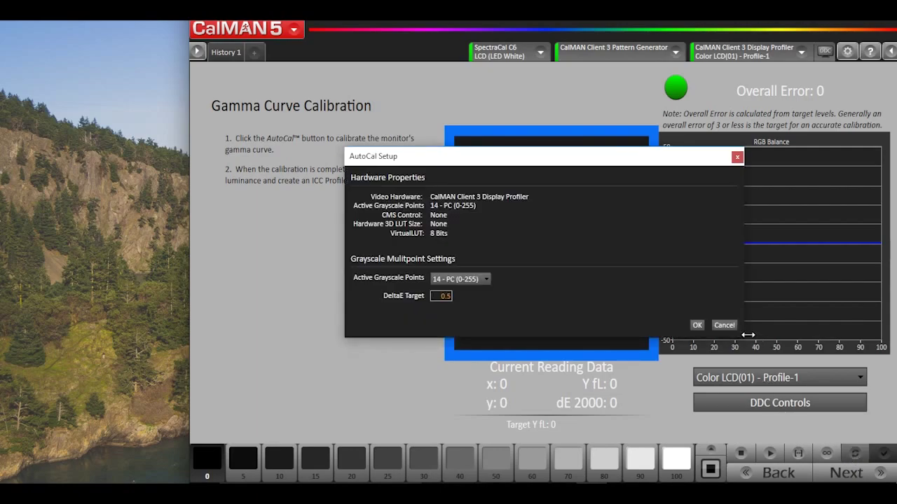
pyautogui.click(698, 324)
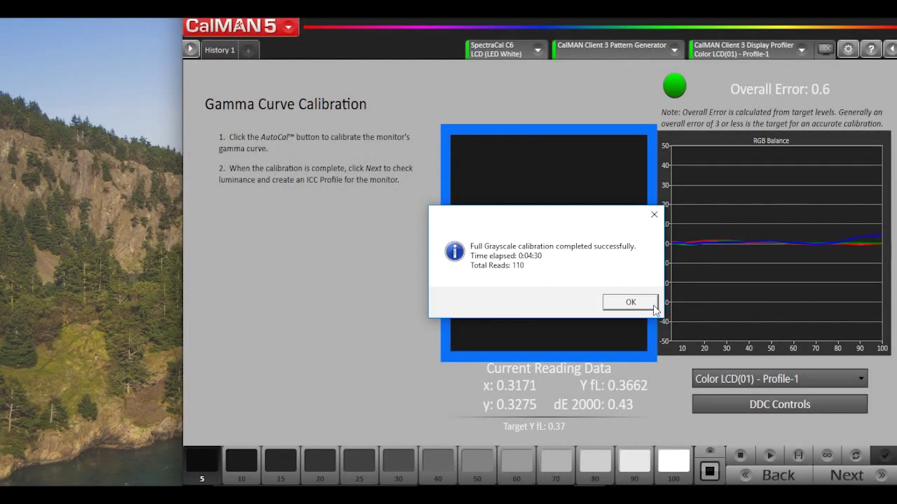
pyautogui.click(631, 303)
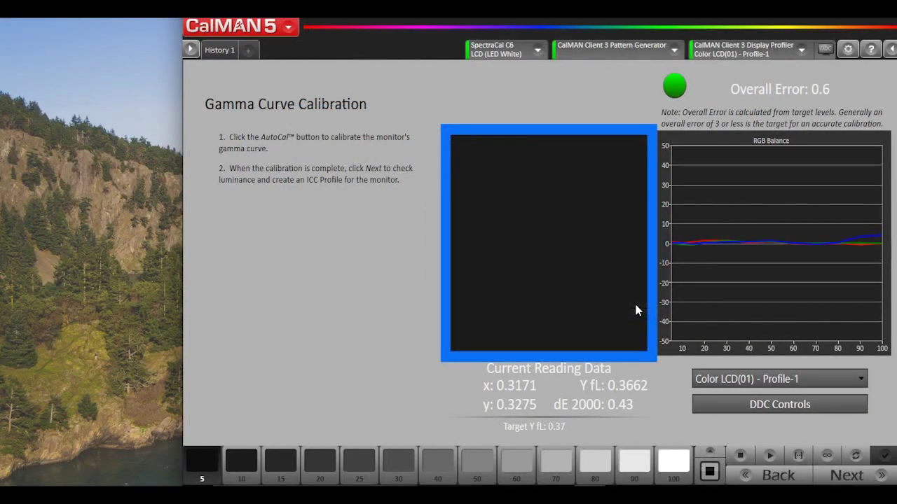
pyautogui.click(848, 476)
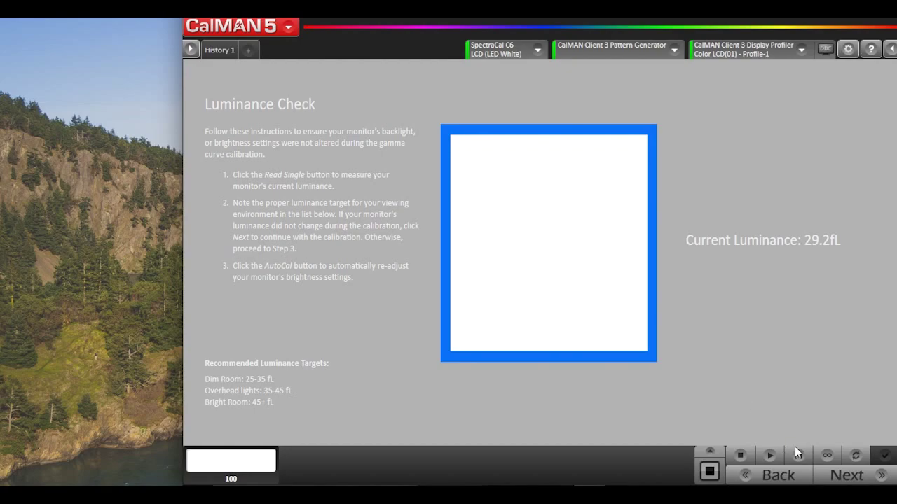
# Step: Adjust the laptop brightness and re-read luminance until it measures 51.3 fL
pyautogui.click(771, 455)
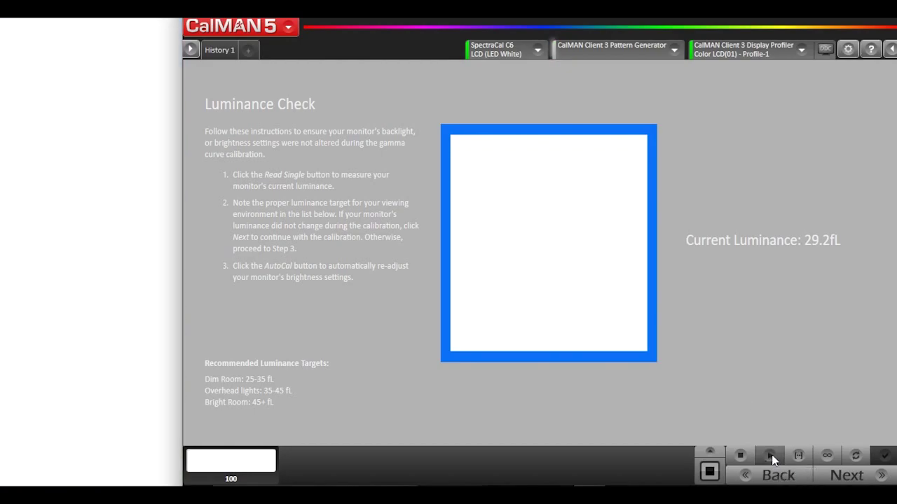
pyautogui.press('XF86MonBrightnessDown')
pyautogui.press('XF86MonBrightnessUp')
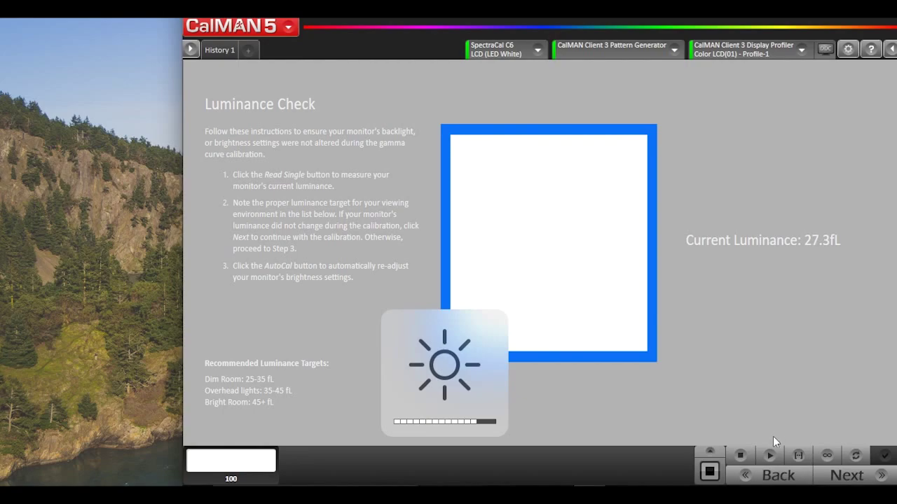
pyautogui.click(769, 456)
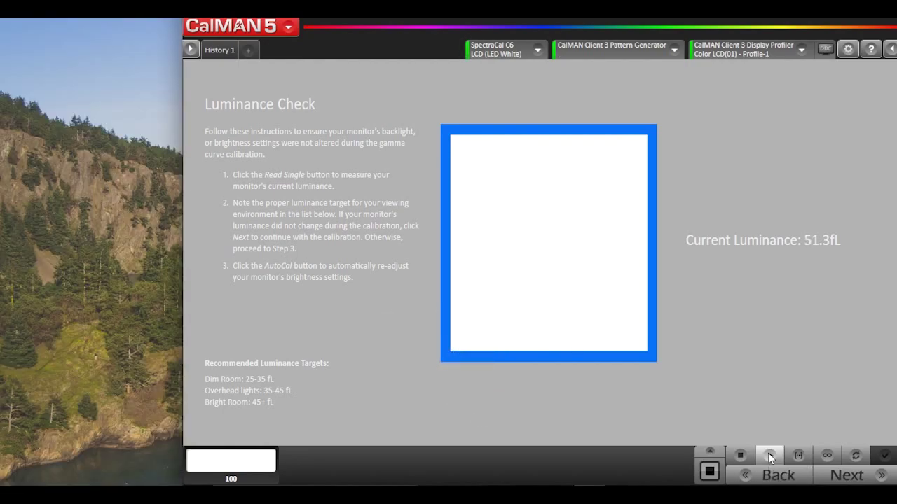
pyautogui.press('XF86MonBrightnessDown')
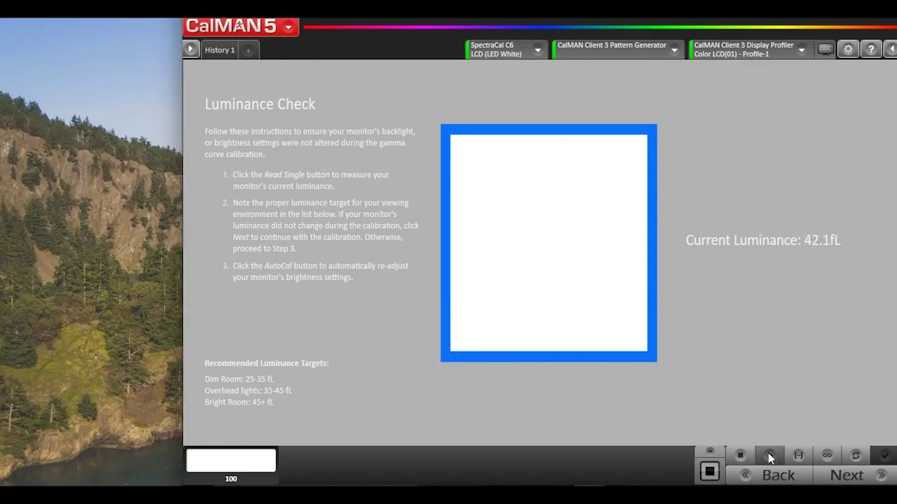
pyautogui.press('XF86MonBrightnessDown')
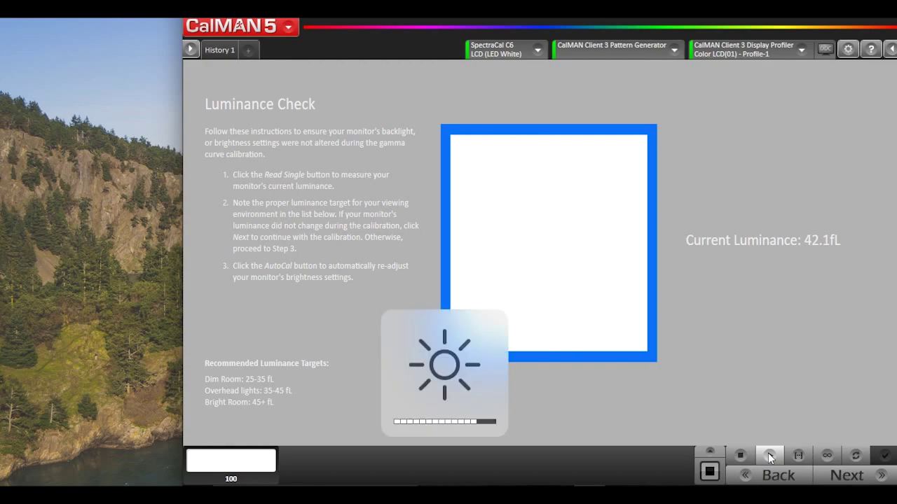
pyautogui.click(770, 457)
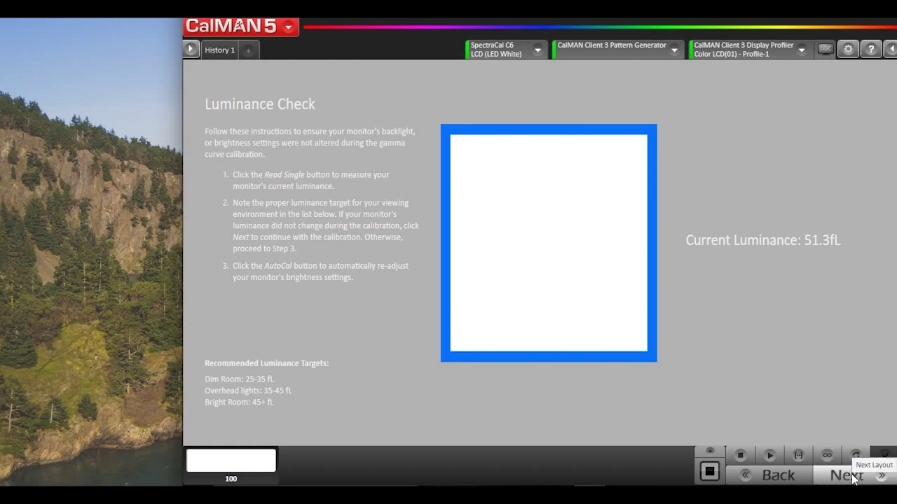
# Step: Create a Matrix ICC_v2 profile from 21 grayscale points, then continue to Calibration Results
pyautogui.click(846, 476)
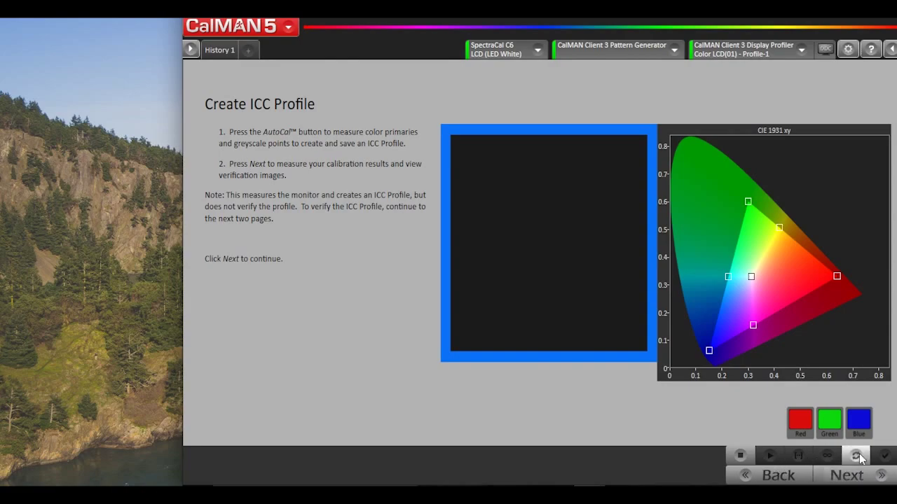
pyautogui.click(856, 455)
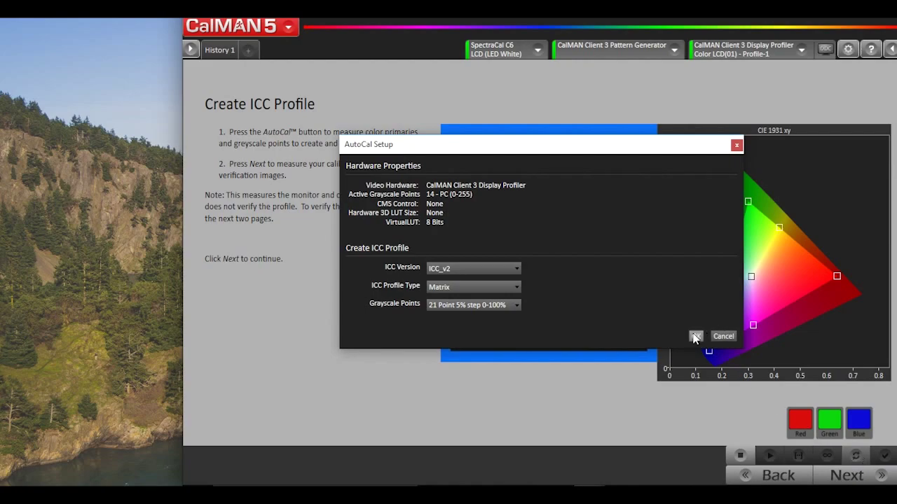
pyautogui.click(696, 336)
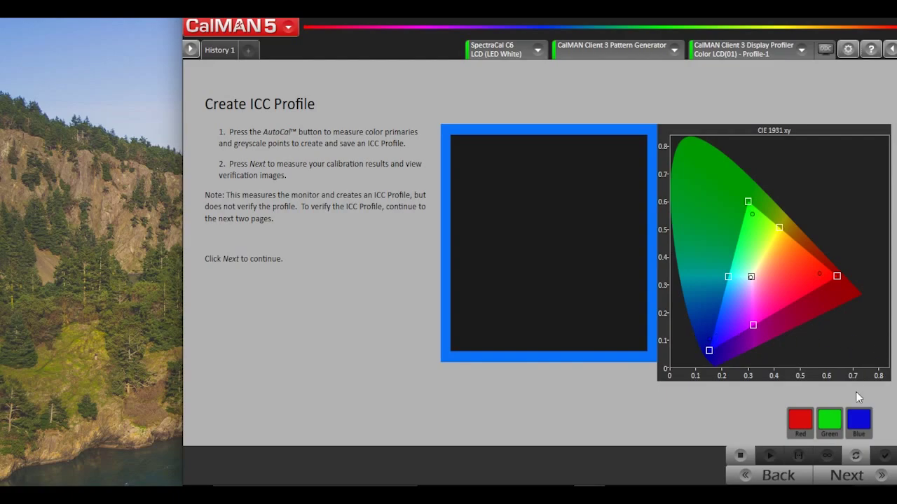
pyautogui.click(850, 476)
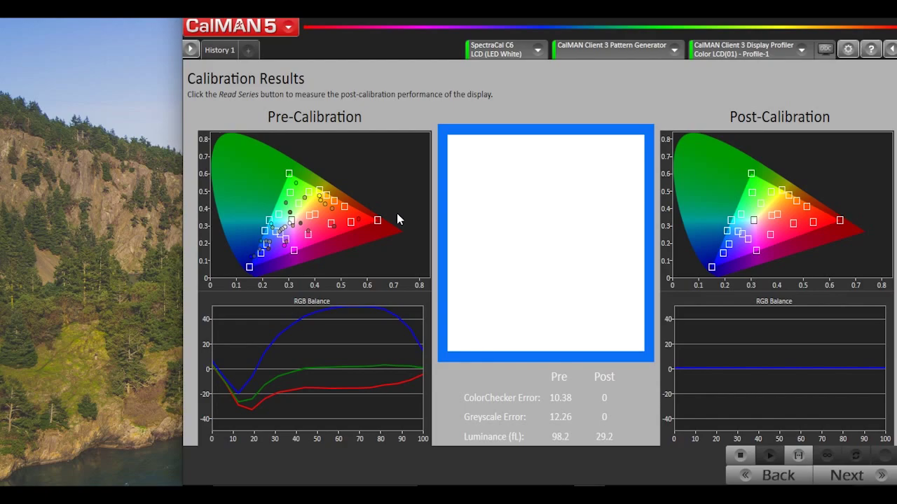
# Step: Read the post-calibration series: ColorChecker error 3.02, greyscale 0.96, luminance 51.3 fL
pyautogui.click(799, 456)
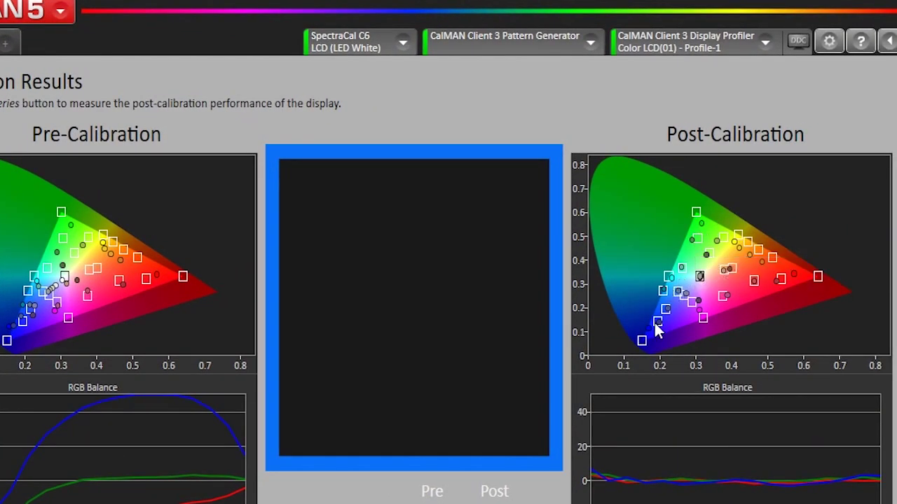
pyautogui.moveTo(650, 336)
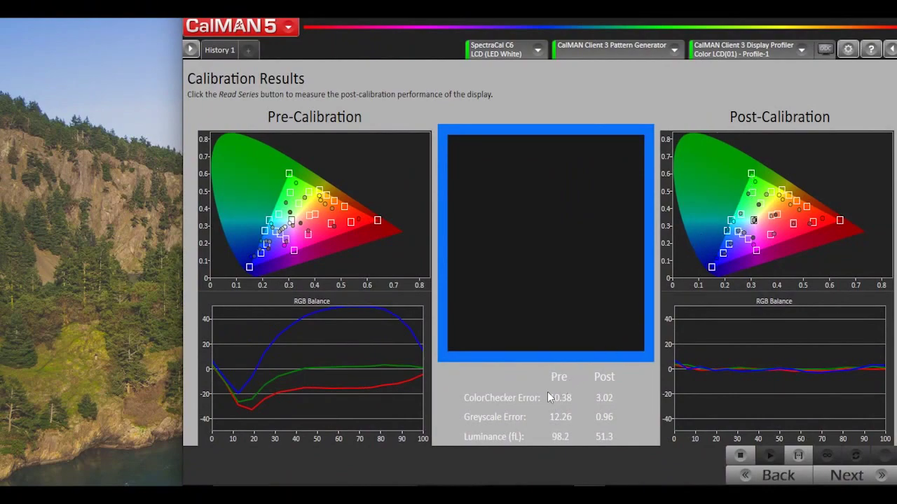
# Step: Inspect the Post-Calibration RGB Balance chart, with red, green and blue flat near 0
pyautogui.moveTo(754, 221)
pyautogui.click(868, 476)
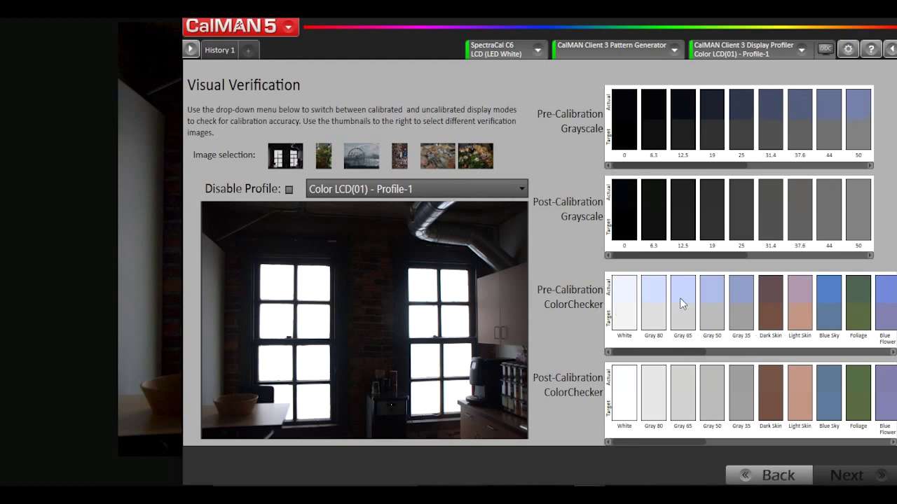
pyautogui.moveTo(681, 354); pyautogui.dragTo(658, 356)
pyautogui.moveTo(681, 442); pyautogui.dragTo(751, 443)
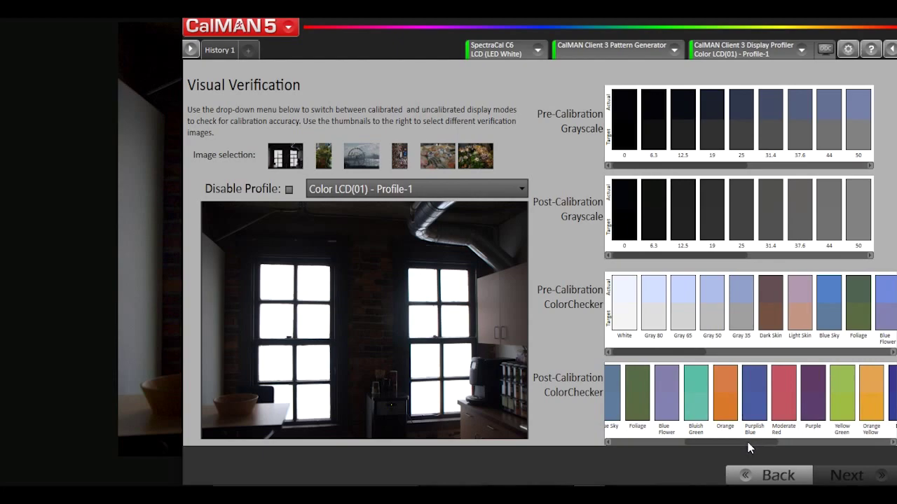
pyautogui.moveTo(747, 442); pyautogui.dragTo(861, 442)
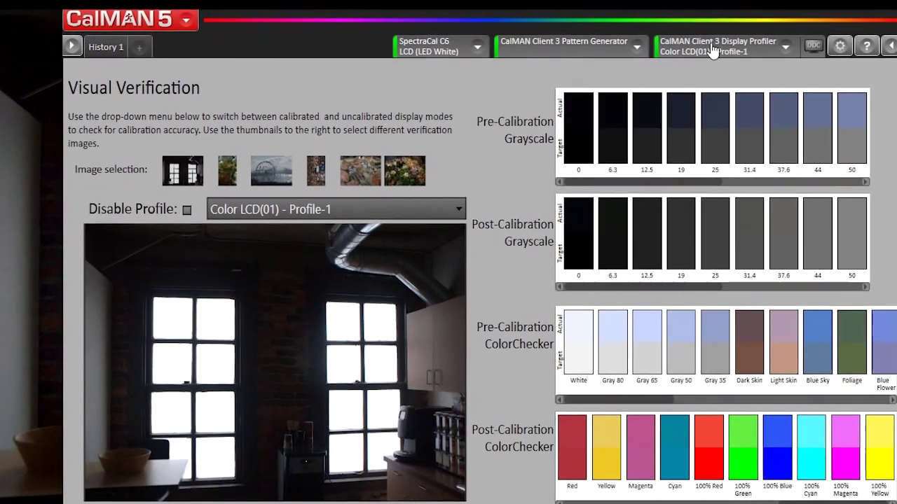
pyautogui.click(737, 54)
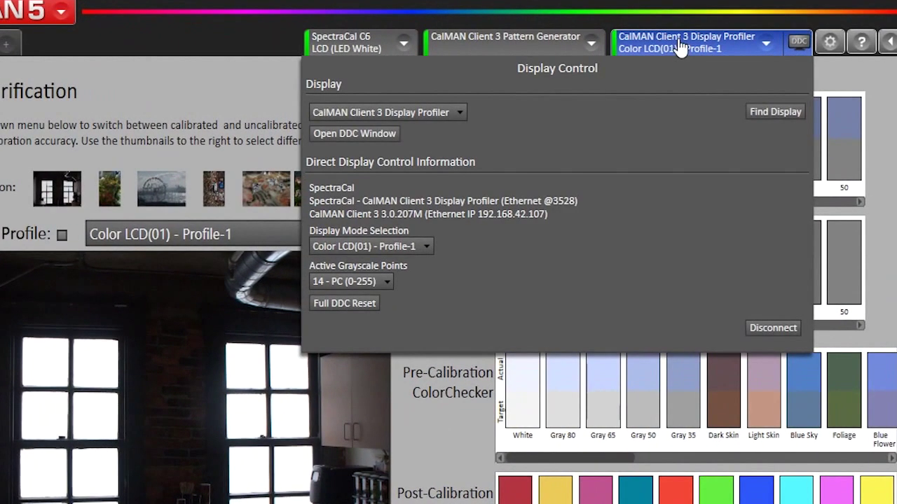
pyautogui.click(398, 248)
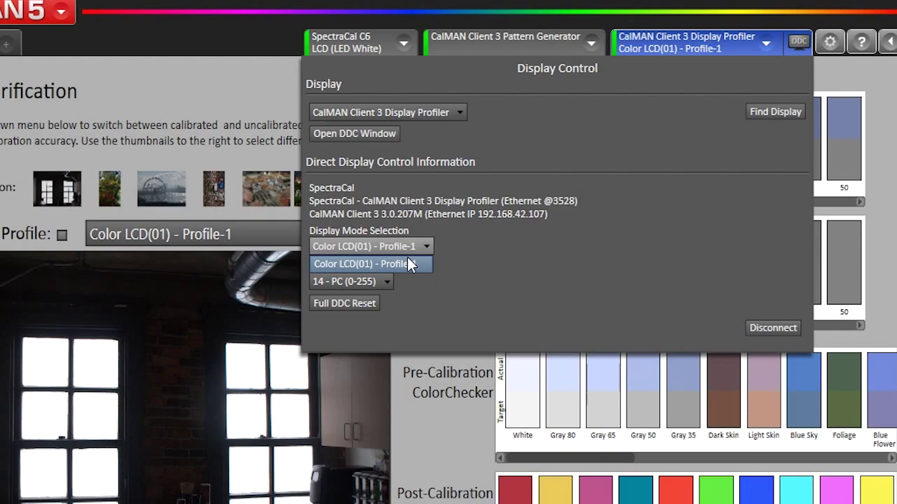
pyautogui.click(461, 274)
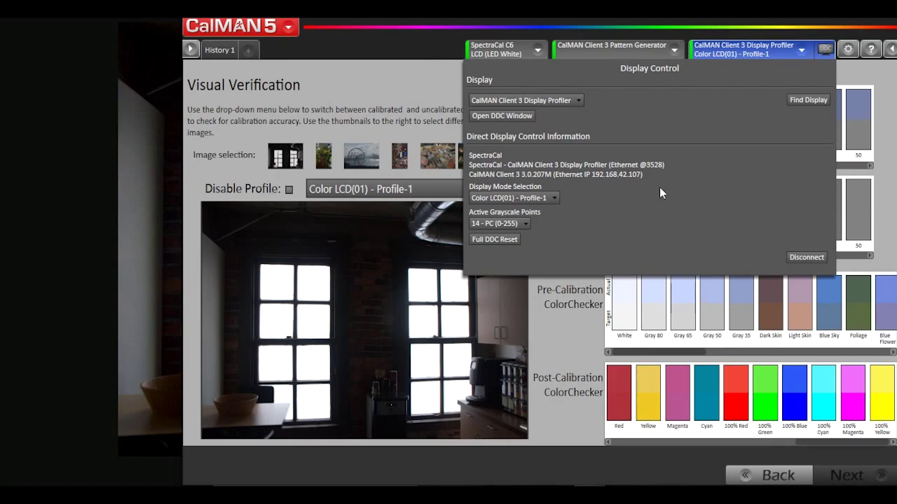
pyautogui.click(763, 51)
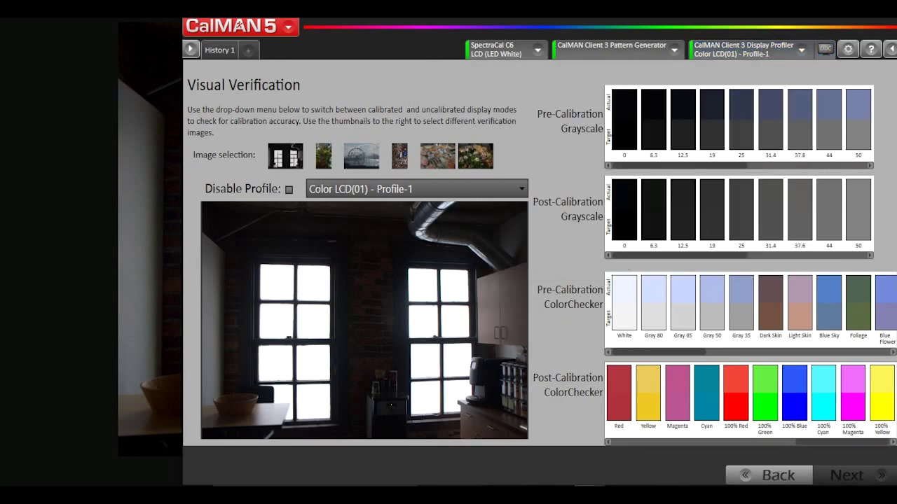